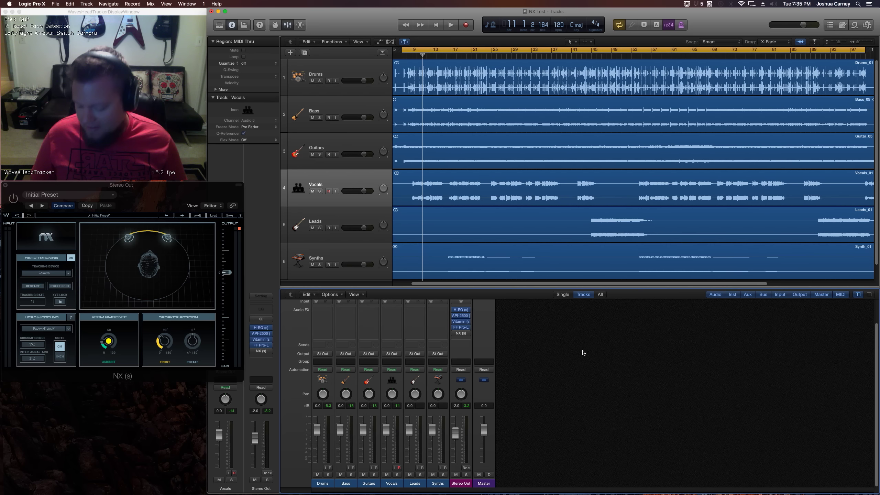
Play the mix through head-tracked NX and stop playback near bar 16
{"action": "key", "text": "space"}
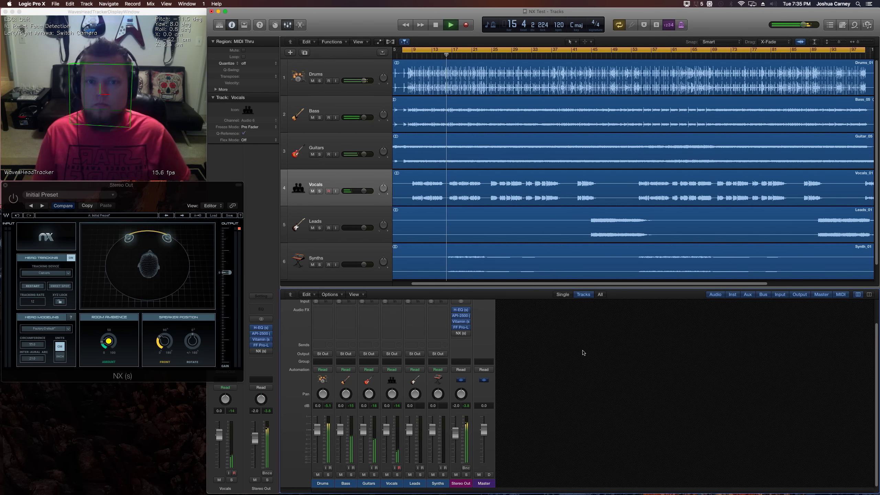
{"action": "key", "text": "space"}
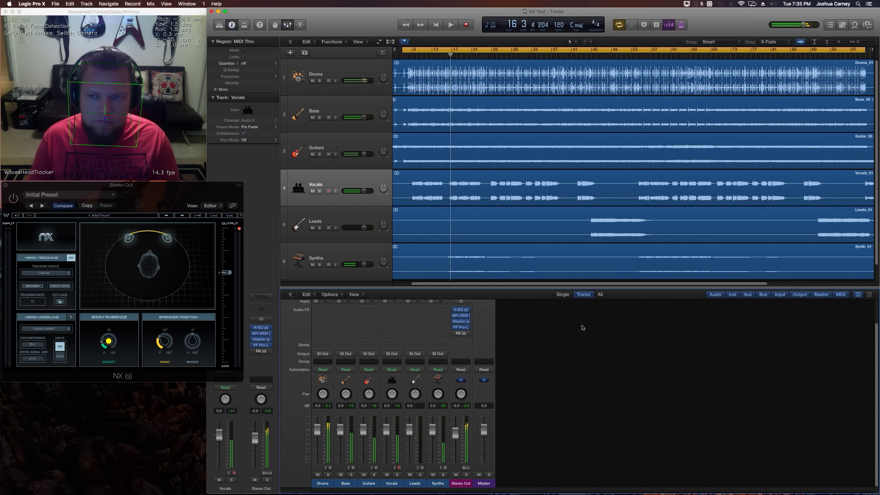
Show NX's Tracking Device list with the IMU Tracker and Camera options
{"action": "mouse_move", "coordinate": [455, 334]}
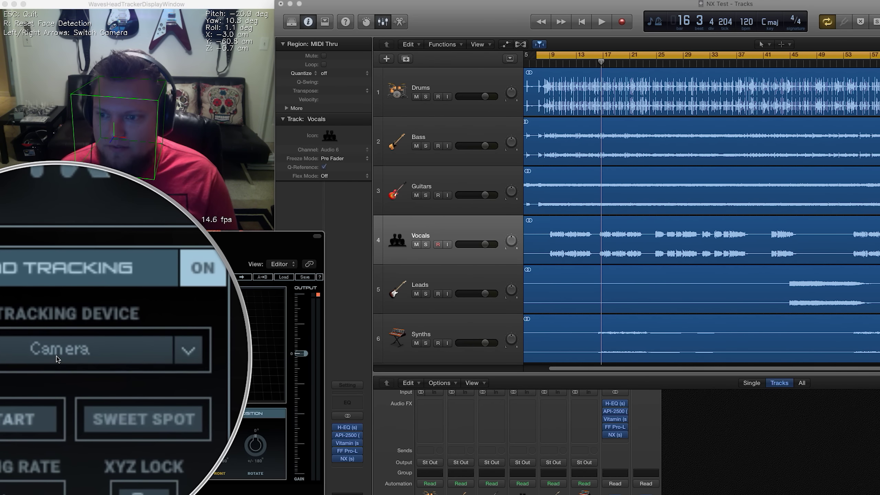
{"action": "left_click", "coordinate": [90, 357]}
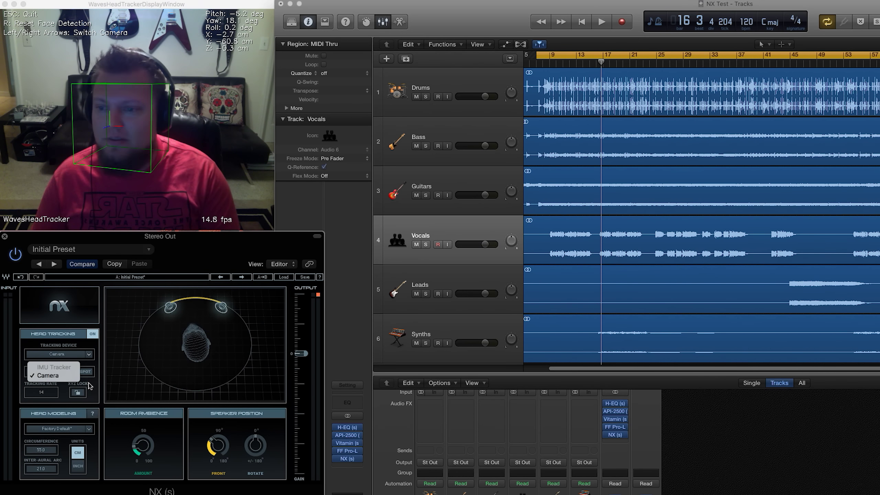
Leave Camera as the NX tracking device and dismiss the device list
{"action": "left_click", "coordinate": [99, 371]}
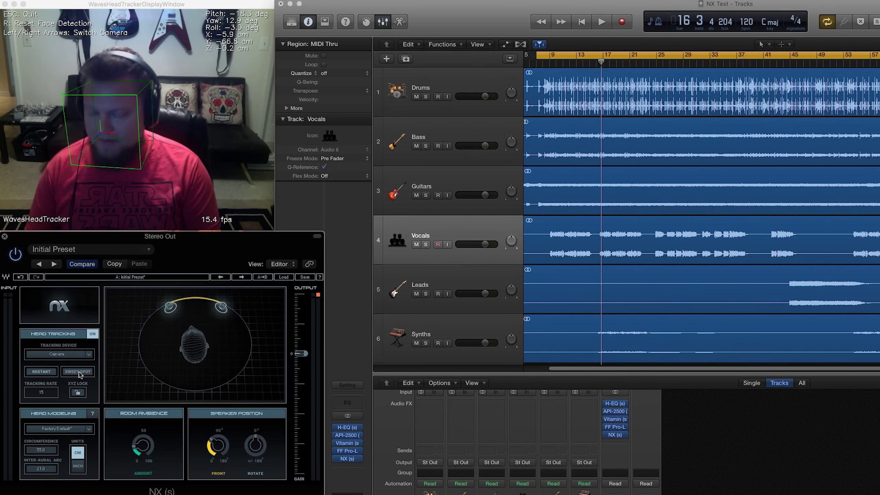
Recenter NX's sweet spot on the current head position
{"action": "left_click", "coordinate": [79, 373]}
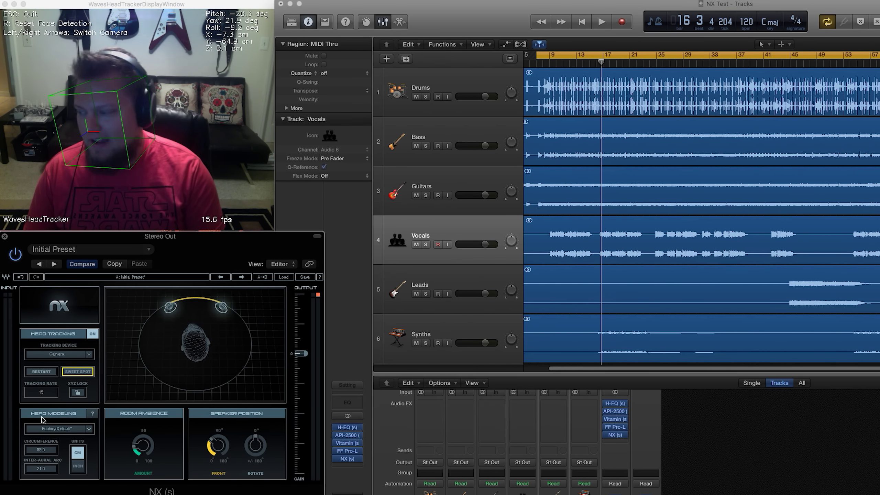
Open HeadModelingHelp.pdf in Preview and position it beside the NX plugin for reading
{"action": "left_click", "coordinate": [91, 416]}
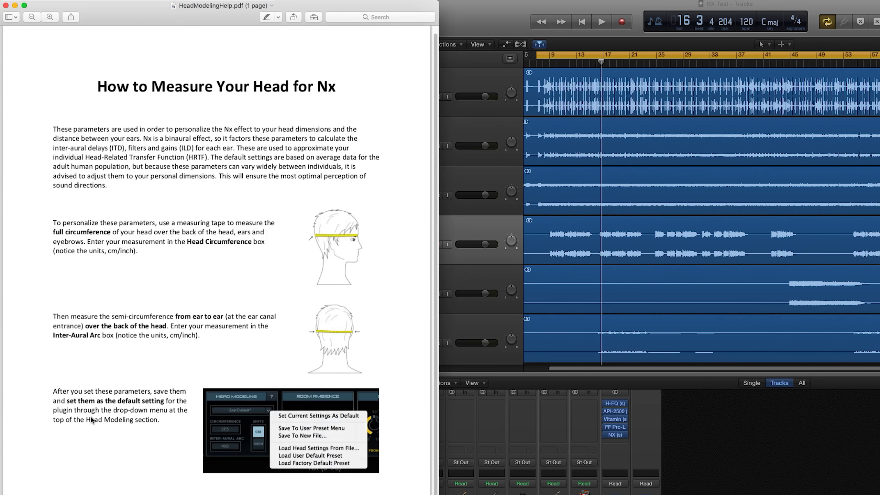
{"action": "left_click_drag", "start_coordinate": [96, 9], "coordinate": [383, 8]}
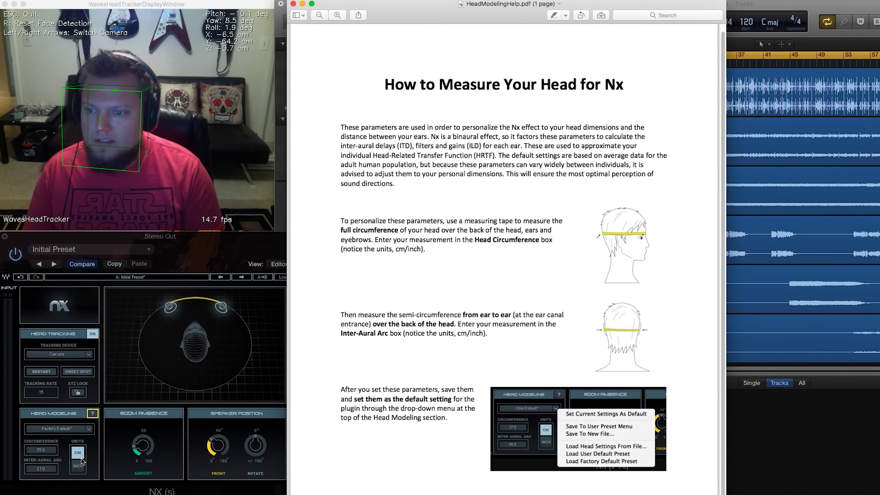
{"action": "left_click_drag", "start_coordinate": [444, 5], "coordinate": [260, 6]}
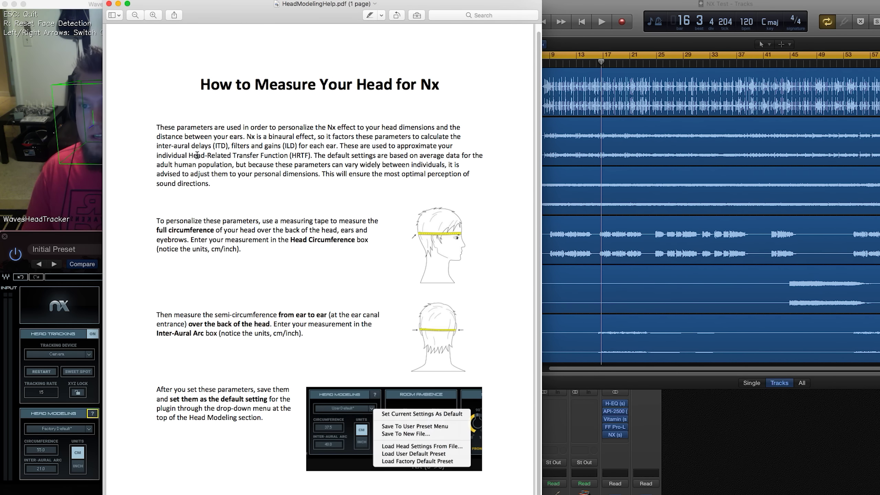
{"action": "left_click_drag", "start_coordinate": [197, 155], "coordinate": [308, 156]}
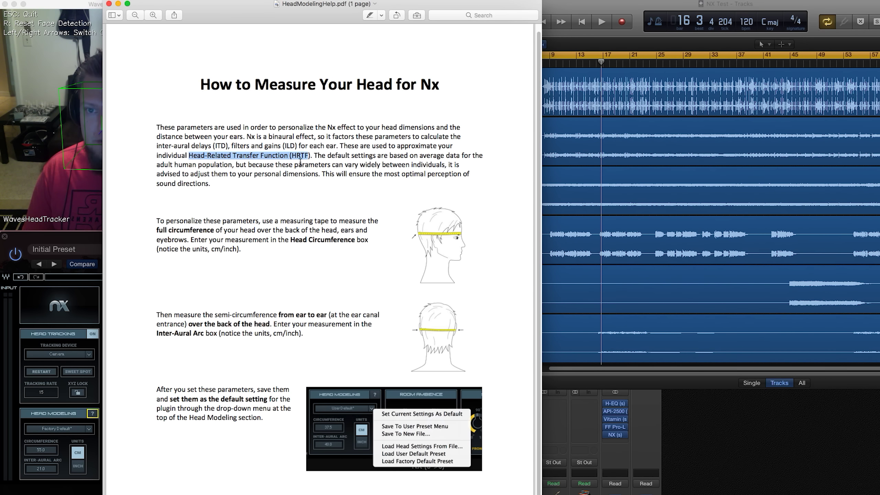
{"action": "left_click", "coordinate": [301, 222]}
{"action": "left_click_drag", "start_coordinate": [301, 4], "coordinate": [477, 4]}
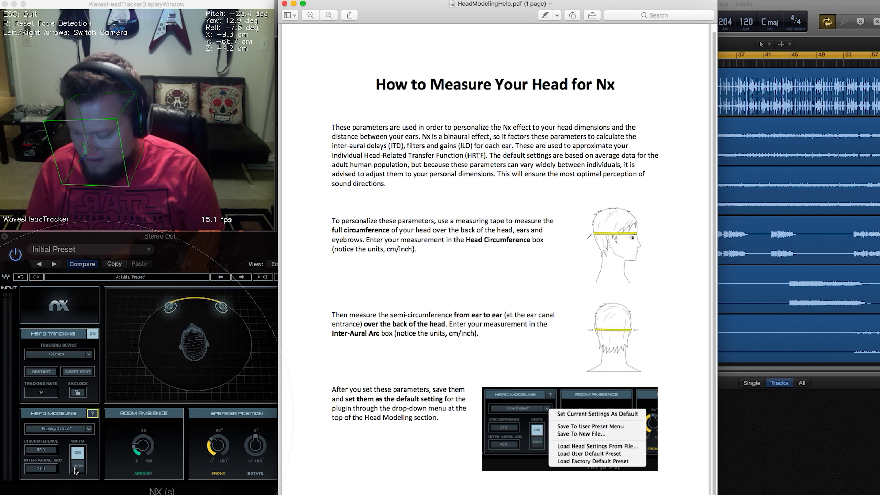
Set NX head modeling to inches: circumference 27.0, inter-aural arc 11.5; close the help PDF
{"action": "left_click", "coordinate": [41, 454]}
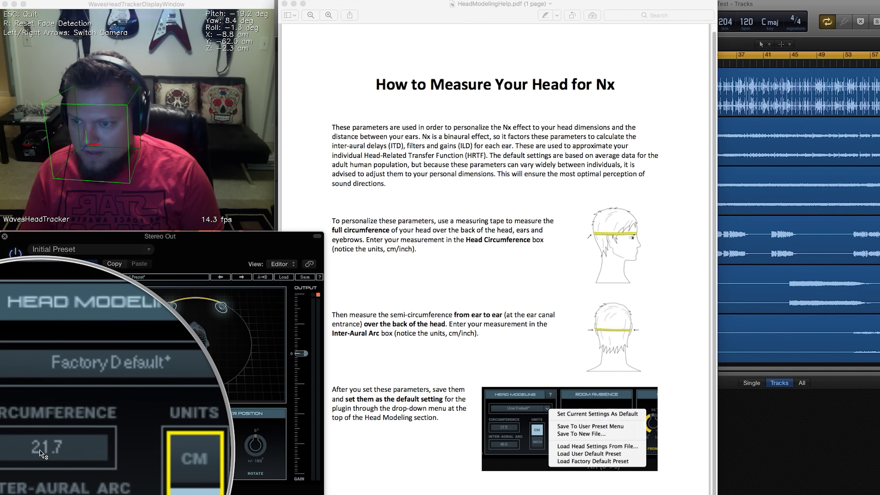
{"action": "left_click", "coordinate": [40, 452]}
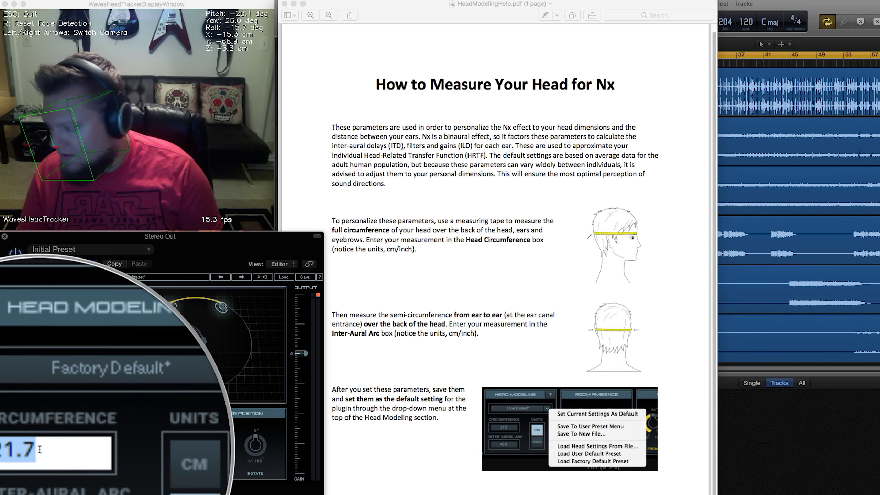
{"action": "type", "text": "27"}
{"action": "key", "text": "Return"}
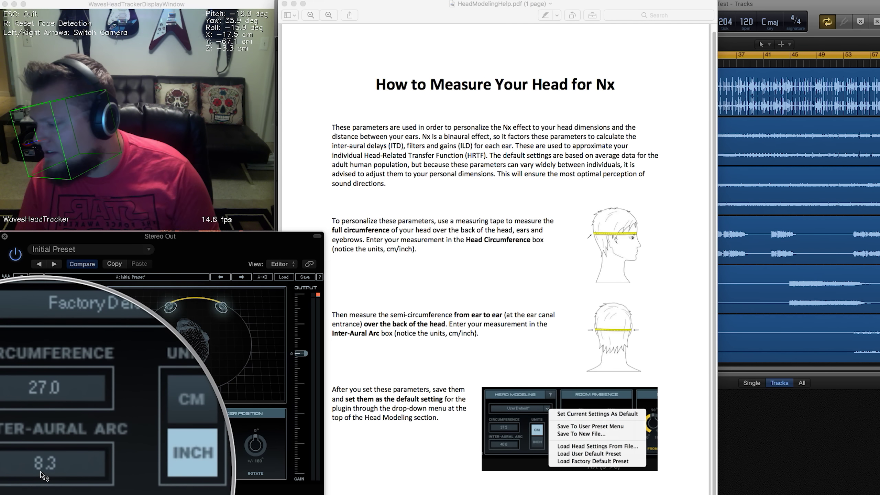
{"action": "left_click", "coordinate": [41, 472]}
{"action": "left_click", "coordinate": [41, 472]}
{"action": "type", "text": "11.5"}
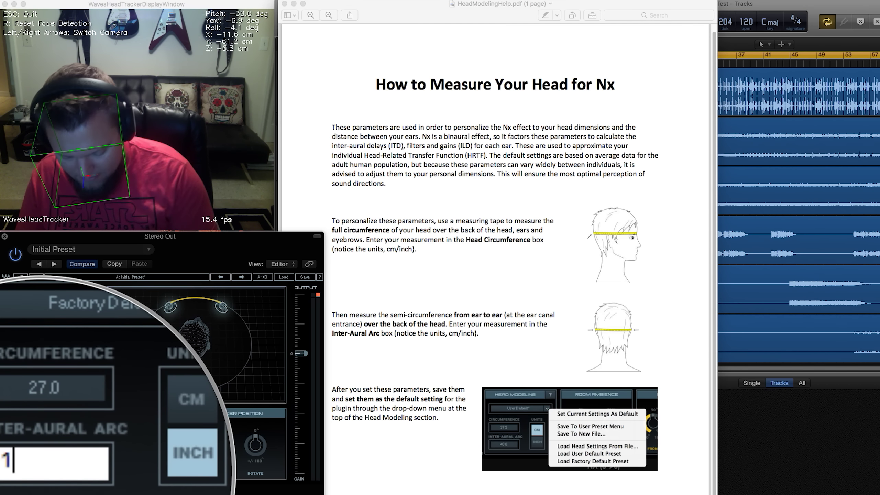
{"action": "key", "text": "Return"}
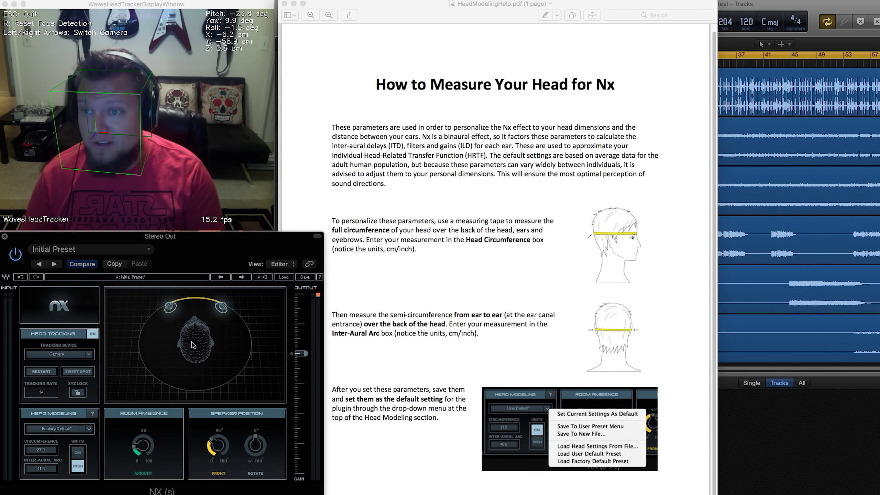
{"action": "left_click", "coordinate": [281, 4]}
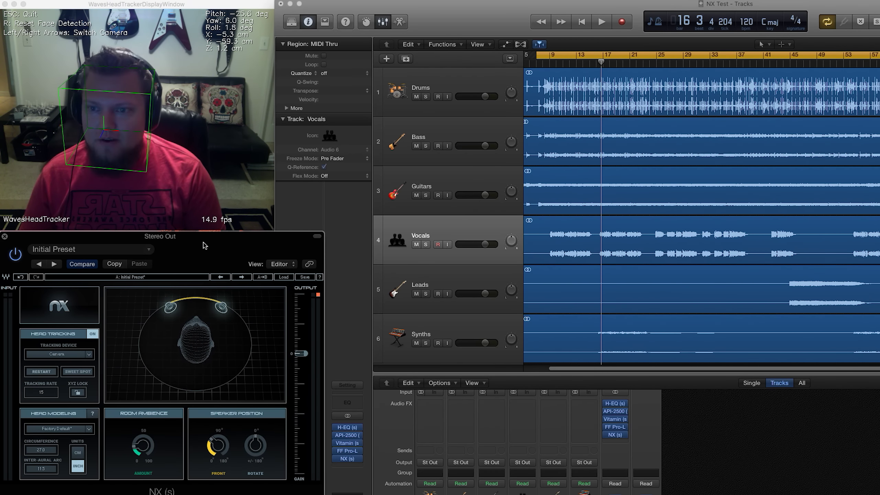
Audition head-tracked NX with the 27.0 / 11.5 inch head measurements, then stop playback
{"action": "mouse_move", "coordinate": [608, 439]}
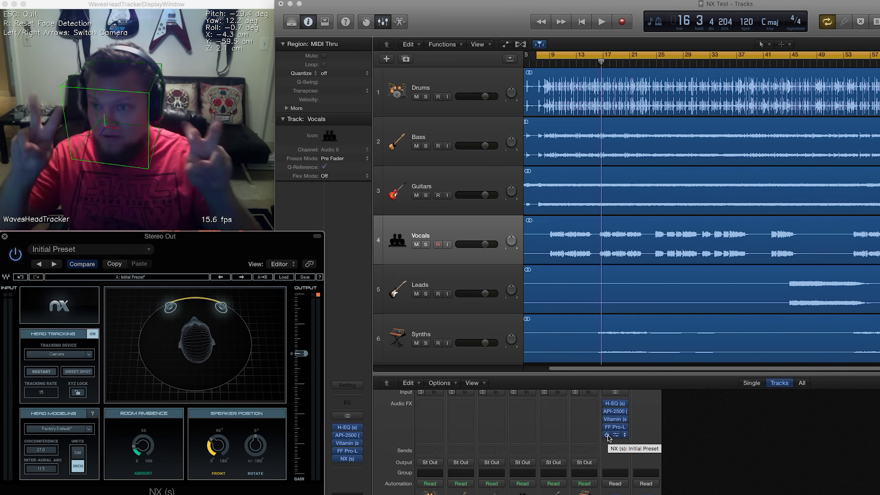
{"action": "key", "text": "space"}
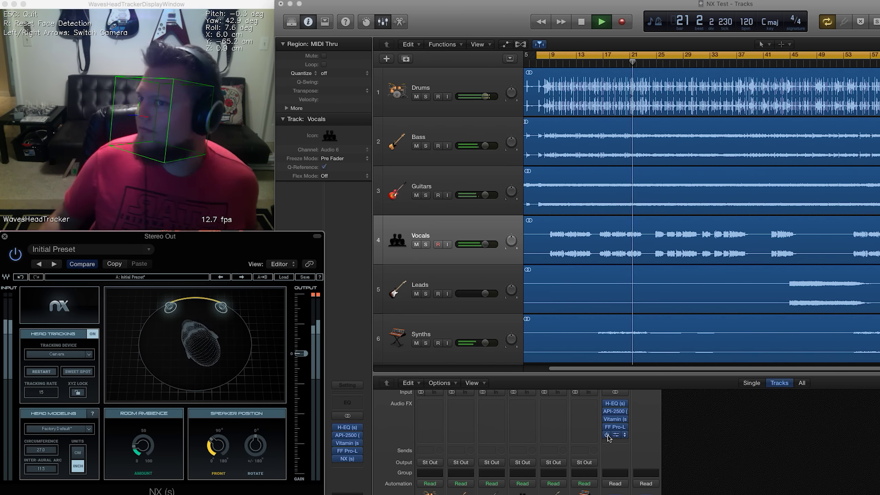
{"action": "key", "text": "space"}
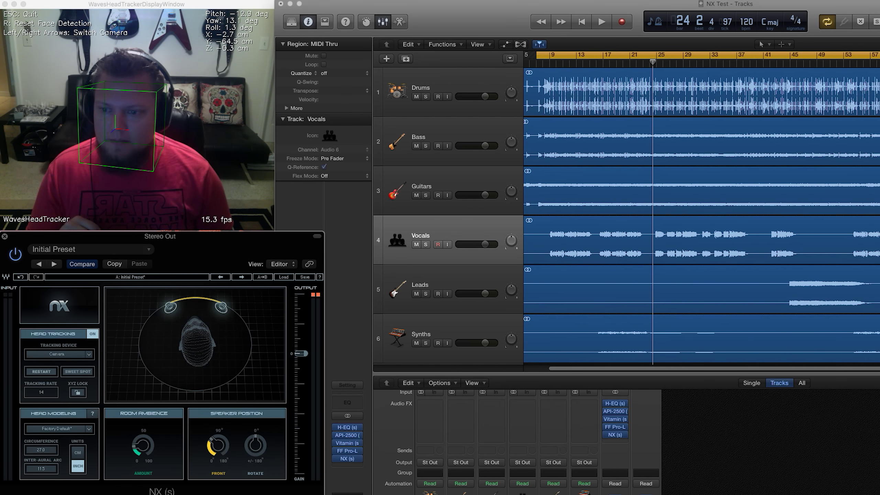
Raise the NX Room Ambience Amount knob to 99
{"action": "left_click_drag", "start_coordinate": [149, 450], "coordinate": [149, 418]}
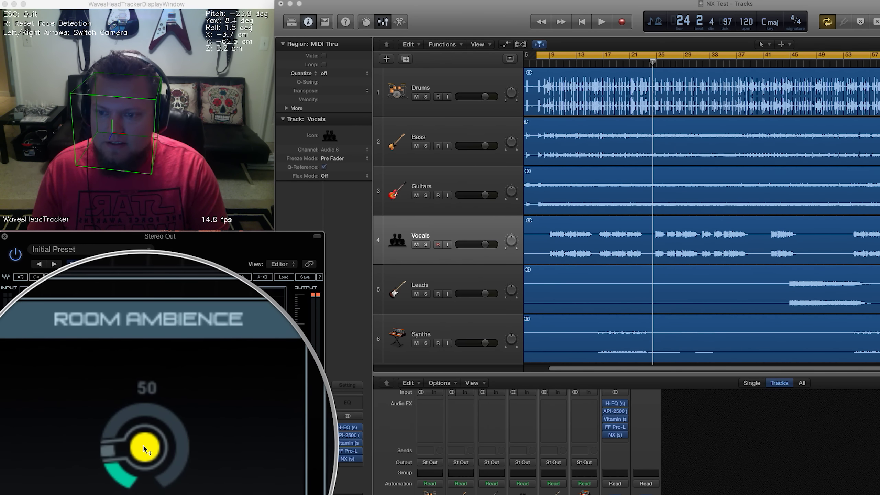
Bring the NX Room Ambience Amount readout to 17
{"action": "mouse_move", "coordinate": [144, 449]}
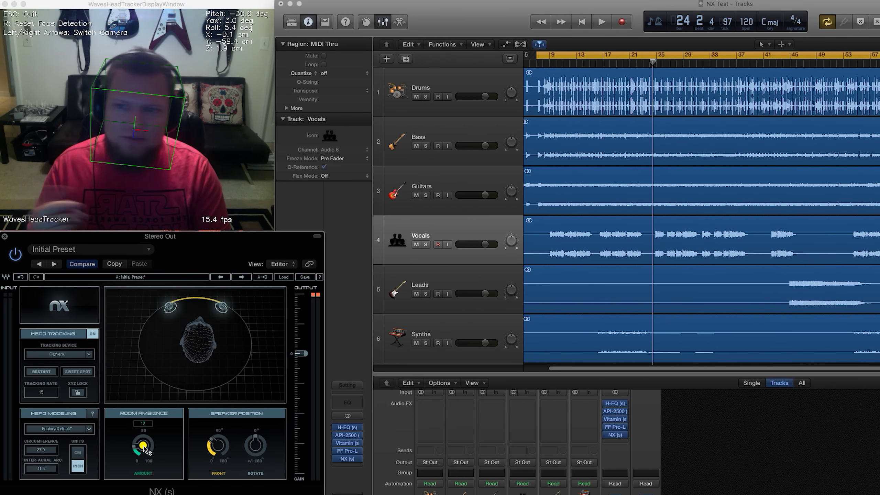
During playback, drop room ambience to 0 and compare NX bypassed versus active, leaving it on
{"action": "key", "text": "space"}
{"action": "left_click_drag", "start_coordinate": [143, 450], "coordinate": [143, 465]}
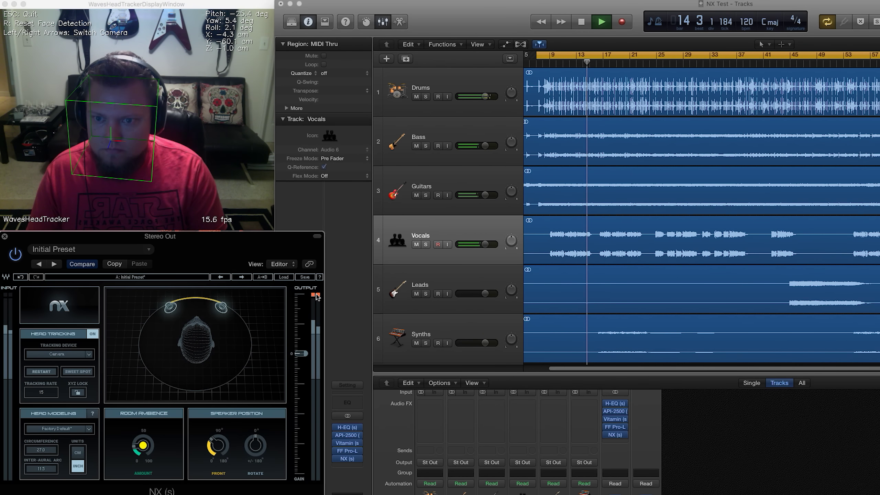
{"action": "left_click", "coordinate": [610, 436]}
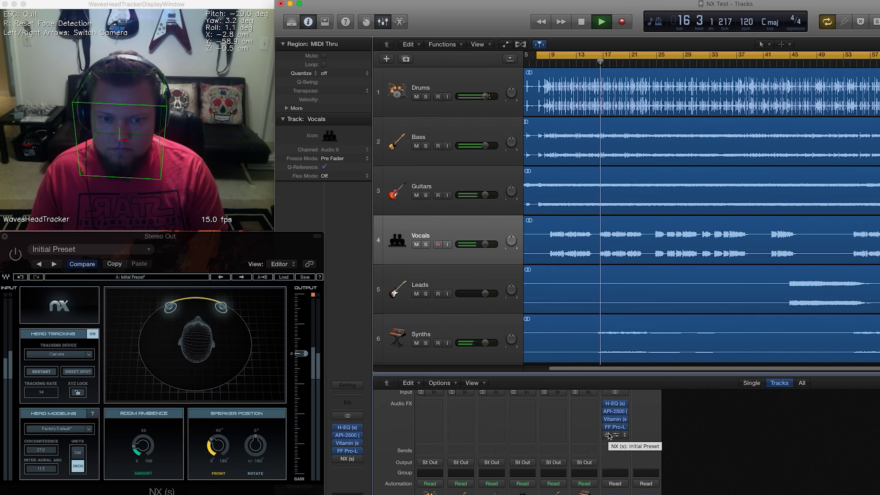
{"action": "left_click", "coordinate": [610, 436]}
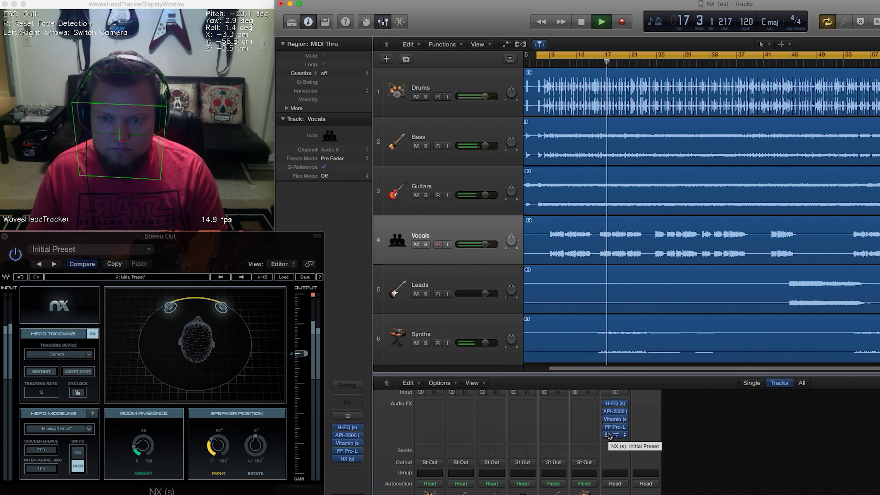
{"action": "left_click", "coordinate": [15, 256]}
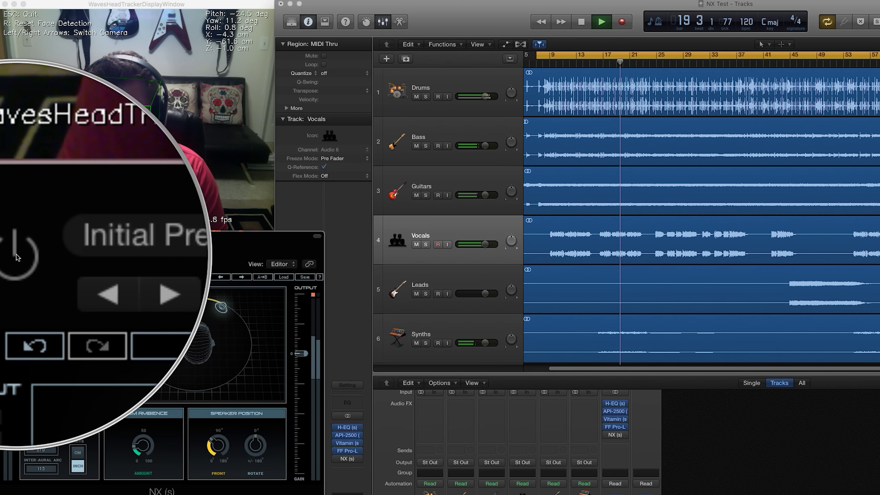
{"action": "left_click", "coordinate": [18, 257]}
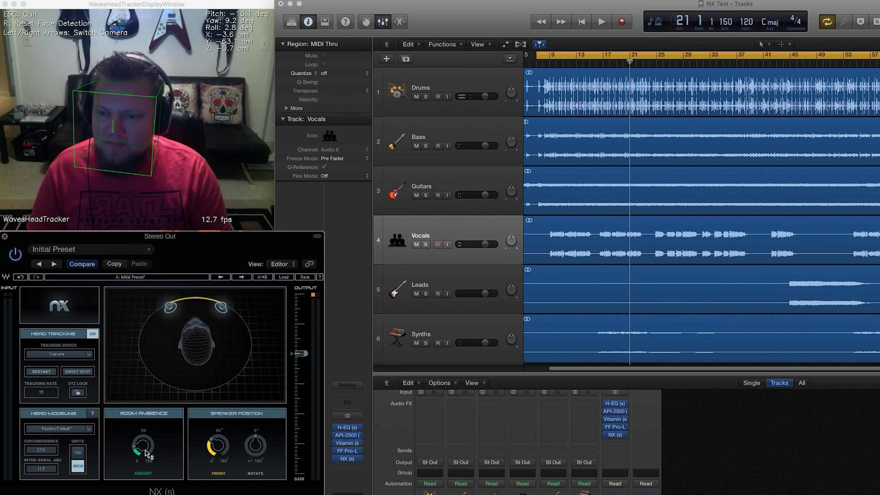
{"action": "mouse_move", "coordinate": [142, 451]}
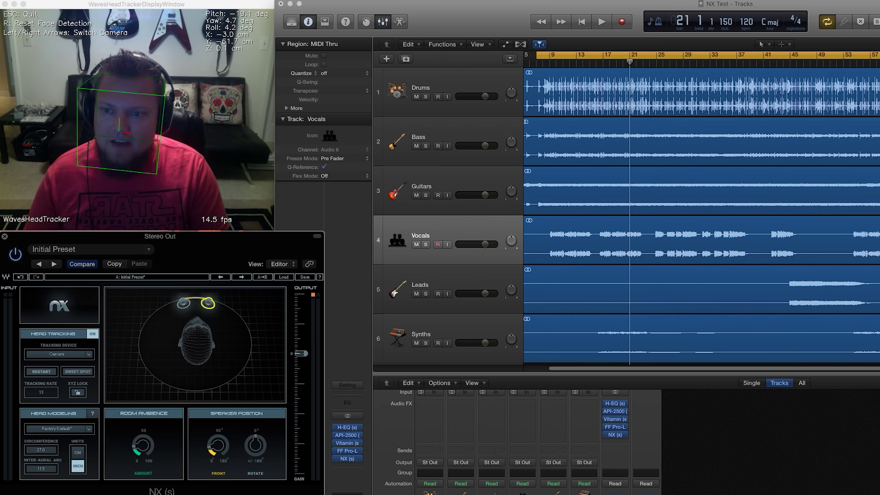
{"action": "mouse_move", "coordinate": [217, 446]}
{"action": "left_mouse_down"}
{"action": "mouse_move", "coordinate": [218, 429]}
{"action": "mouse_move", "coordinate": [218, 458]}
{"action": "mouse_move", "coordinate": [221, 424]}
{"action": "mouse_move", "coordinate": [221, 438]}
{"action": "mouse_move", "coordinate": [258, 449]}
{"action": "mouse_move", "coordinate": [258, 476]}
{"action": "mouse_move", "coordinate": [259, 454]}
{"action": "mouse_move", "coordinate": [222, 450]}
{"action": "left_mouse_up"}
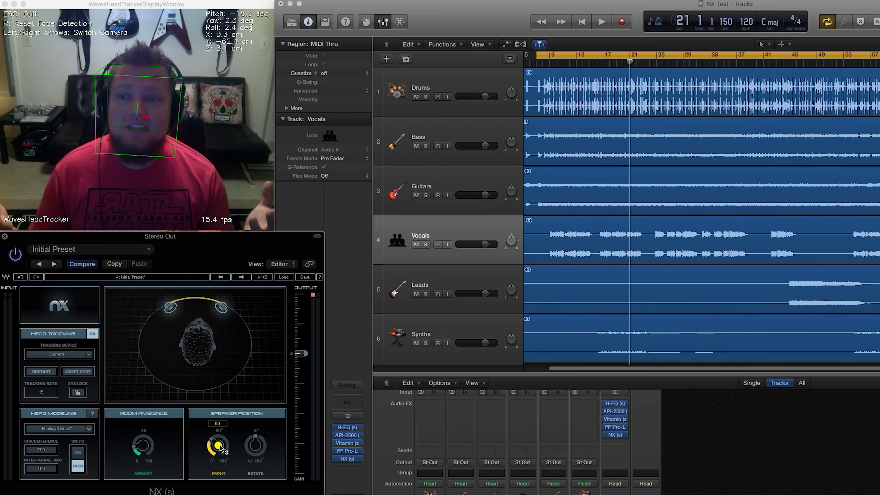
{"action": "left_click_drag", "start_coordinate": [220, 450], "coordinate": [220, 427]}
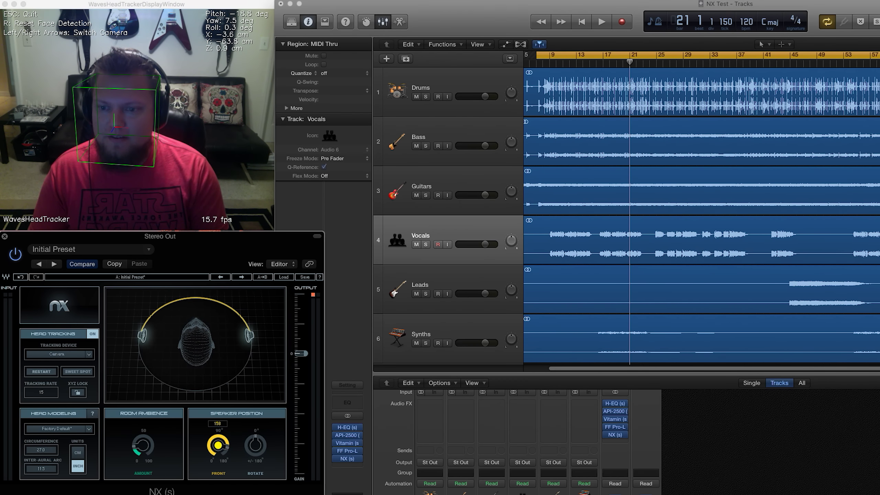
{"action": "mouse_move", "coordinate": [218, 445]}
{"action": "left_mouse_down"}
{"action": "mouse_move", "coordinate": [230, 450]}
{"action": "mouse_move", "coordinate": [219, 444]}
{"action": "left_mouse_up"}
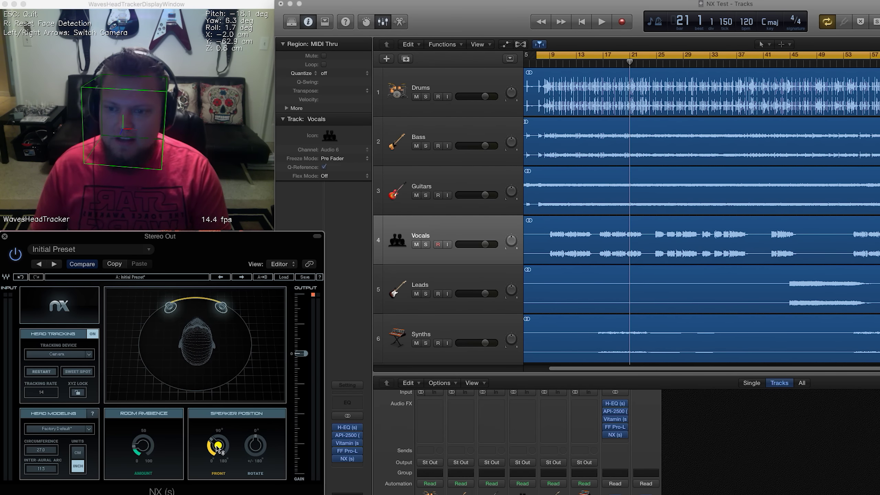
{"action": "left_click_drag", "start_coordinate": [217, 450], "coordinate": [217, 447]}
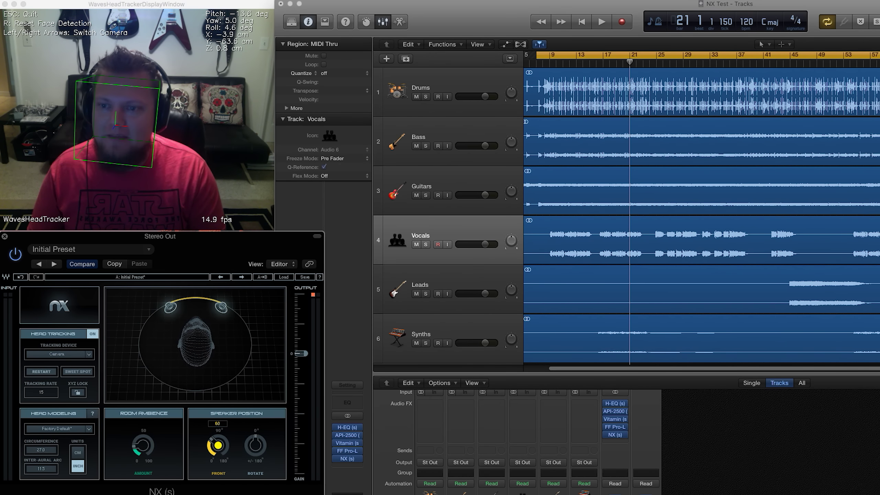
{"action": "mouse_move", "coordinate": [217, 445]}
{"action": "left_mouse_down"}
{"action": "mouse_move", "coordinate": [217, 435]}
{"action": "mouse_move", "coordinate": [218, 449]}
{"action": "left_mouse_up"}
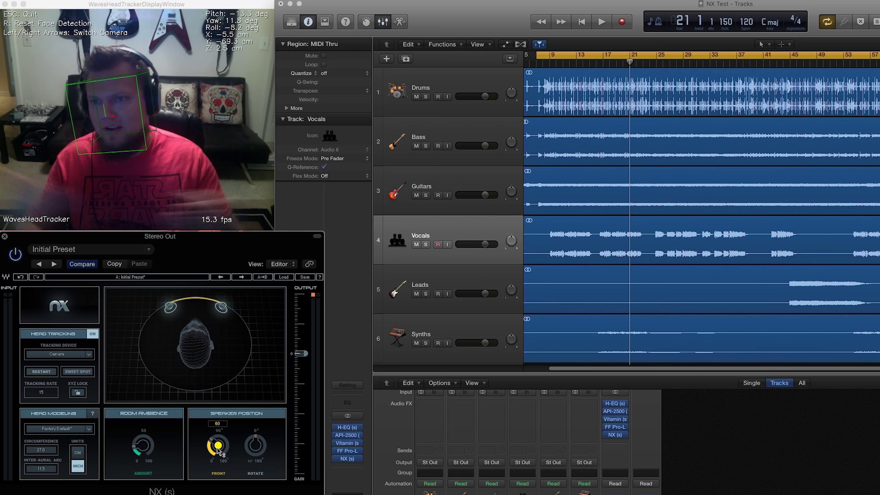
Play the song while widening the NX front speaker spread to 121
{"action": "key", "text": "space"}
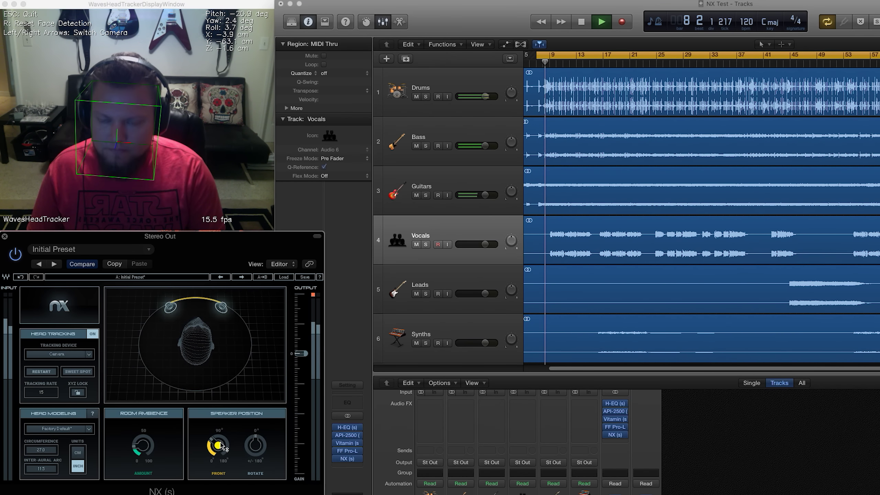
{"action": "mouse_move", "coordinate": [224, 449]}
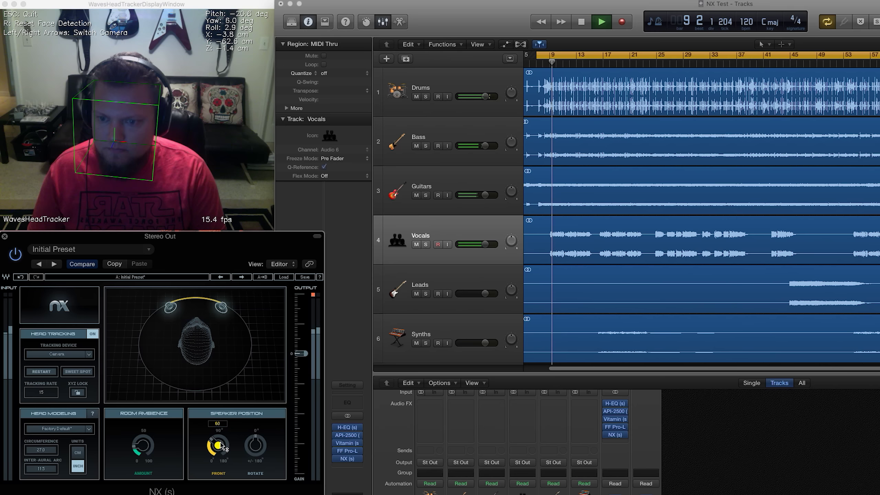
{"action": "mouse_move", "coordinate": [224, 448]}
{"action": "left_mouse_down"}
{"action": "mouse_move", "coordinate": [223, 404]}
{"action": "mouse_move", "coordinate": [224, 465]}
{"action": "mouse_move", "coordinate": [224, 403]}
{"action": "mouse_move", "coordinate": [223, 449]}
{"action": "left_mouse_up"}
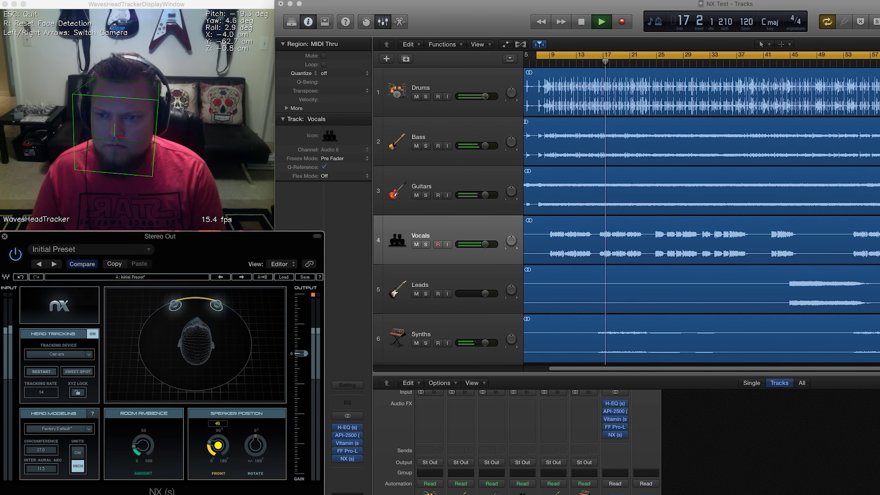
Stop playback and set the NX front speaker width back to 60
{"action": "key", "text": "space"}
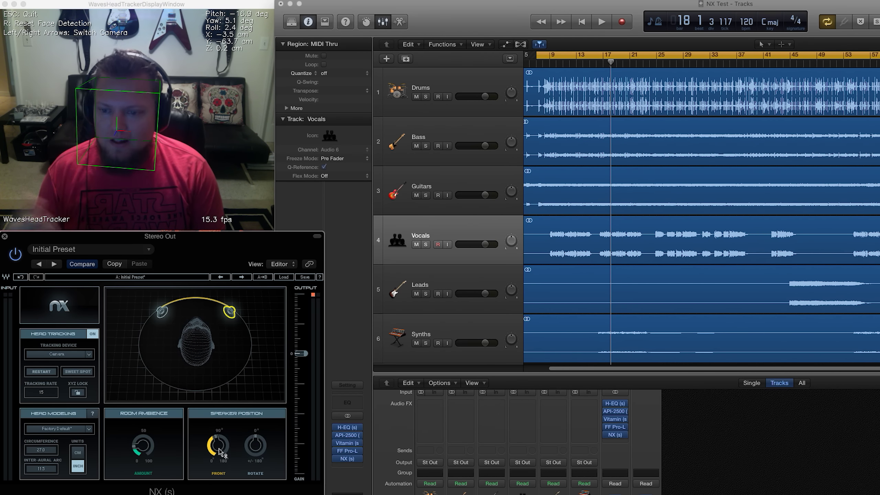
{"action": "mouse_move", "coordinate": [219, 460]}
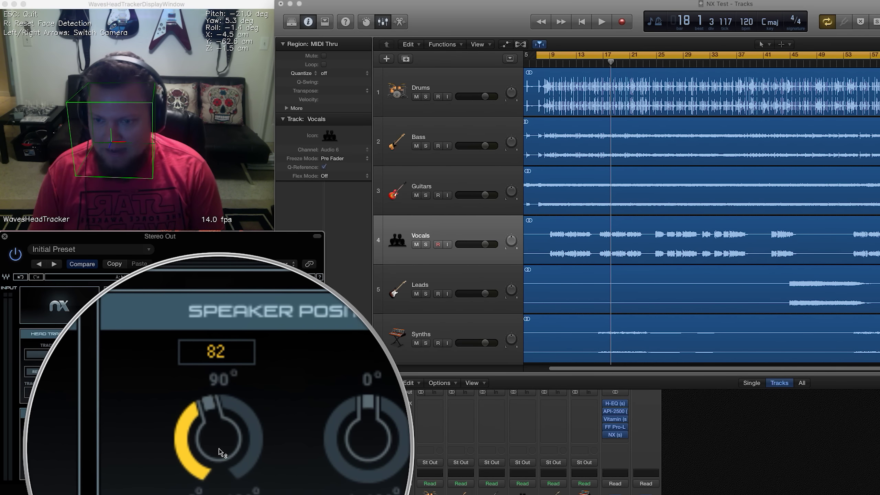
{"action": "left_click_drag", "start_coordinate": [219, 450], "coordinate": [220, 451]}
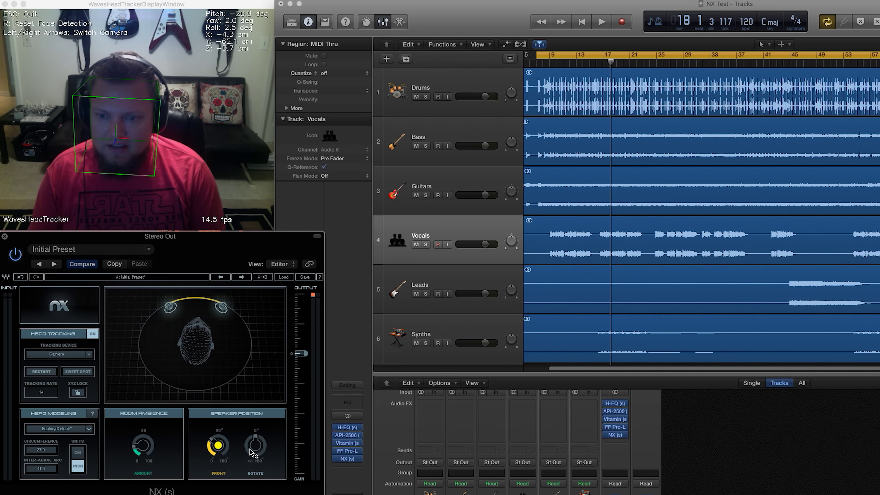
Rotate the NX speaker pair toward the right and then round to the rear, auditioning during playback
{"action": "key", "text": "space"}
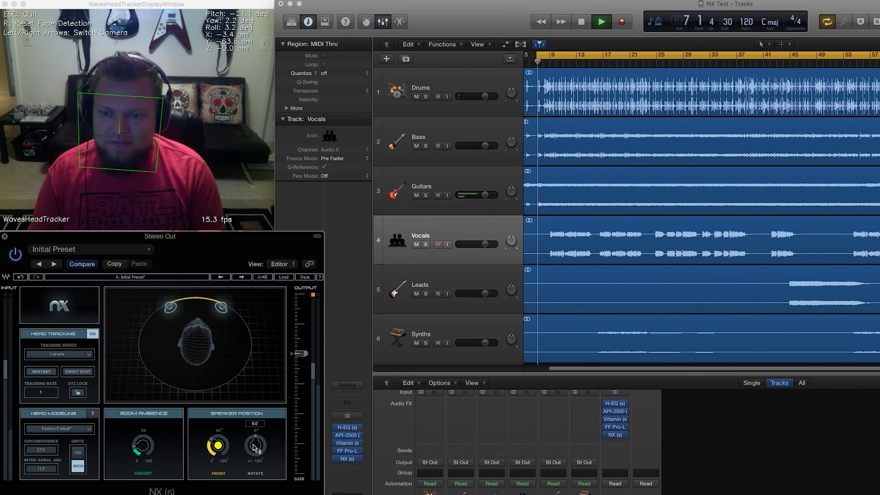
{"action": "left_click_drag", "start_coordinate": [255, 447], "coordinate": [255, 381]}
{"action": "key", "text": "space"}
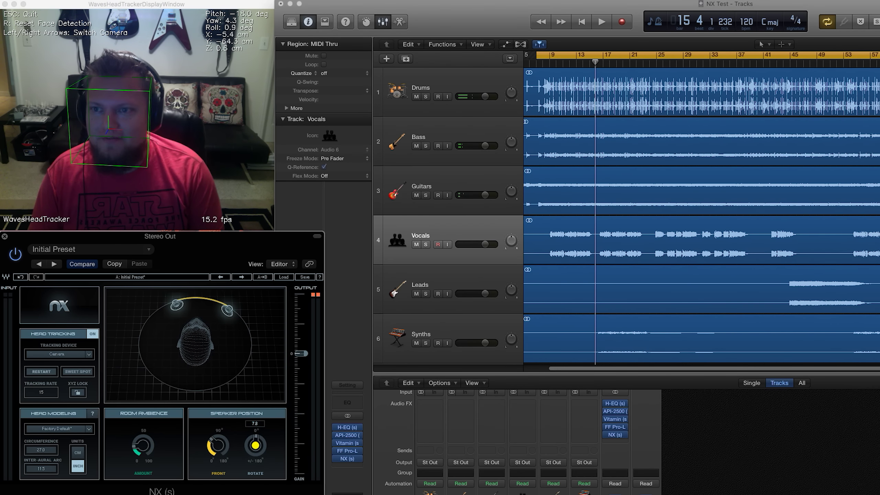
{"action": "left_click_drag", "start_coordinate": [256, 381], "coordinate": [256, 309]}
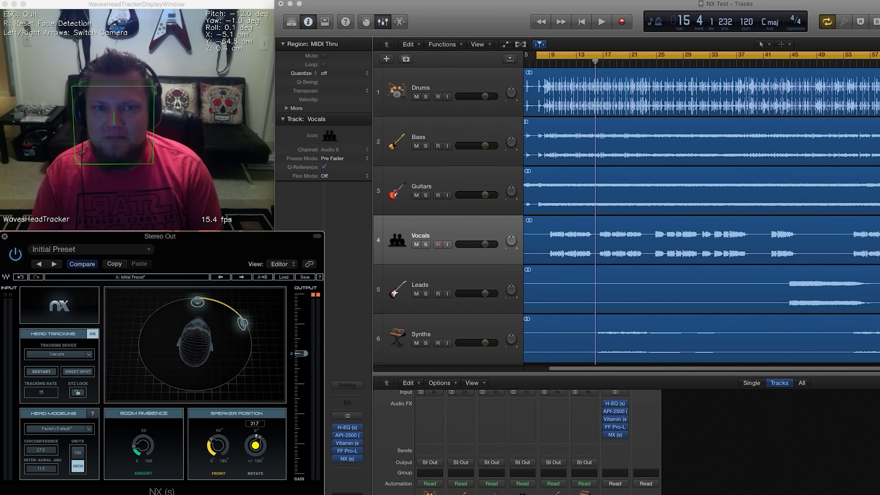
{"action": "left_click_drag", "start_coordinate": [256, 308], "coordinate": [255, 287]}
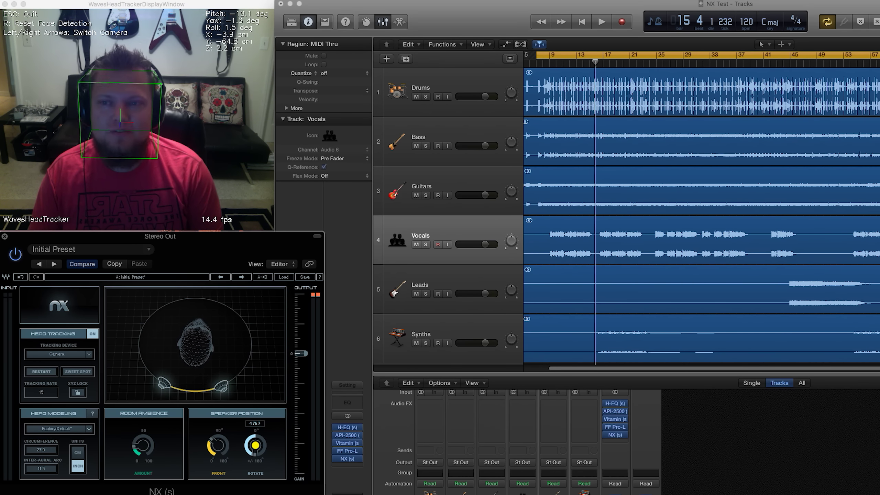
{"action": "mouse_move", "coordinate": [250, 368]}
{"action": "left_mouse_down"}
{"action": "mouse_move", "coordinate": [248, 308]}
{"action": "mouse_move", "coordinate": [246, 384]}
{"action": "left_mouse_up"}
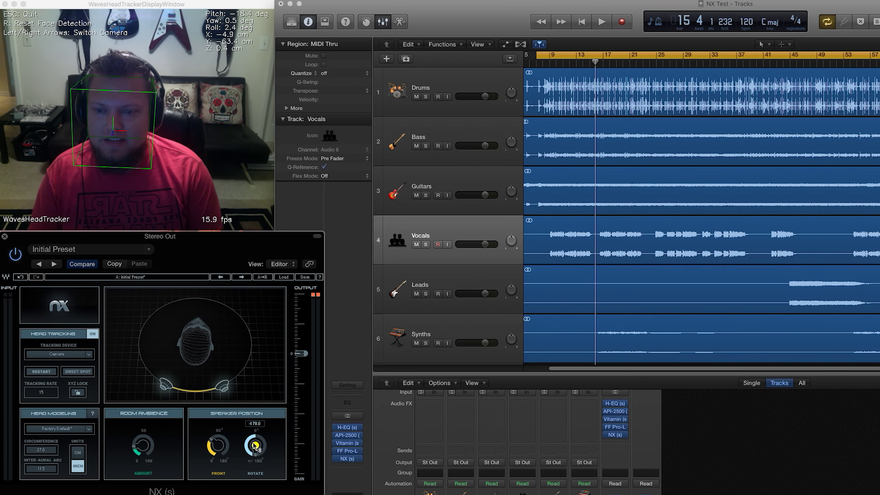
Turn off Cycle, restart playback, and rotate the NX speakers to 140.6 degrees
{"action": "key", "text": "c"}
{"action": "key", "text": "space"}
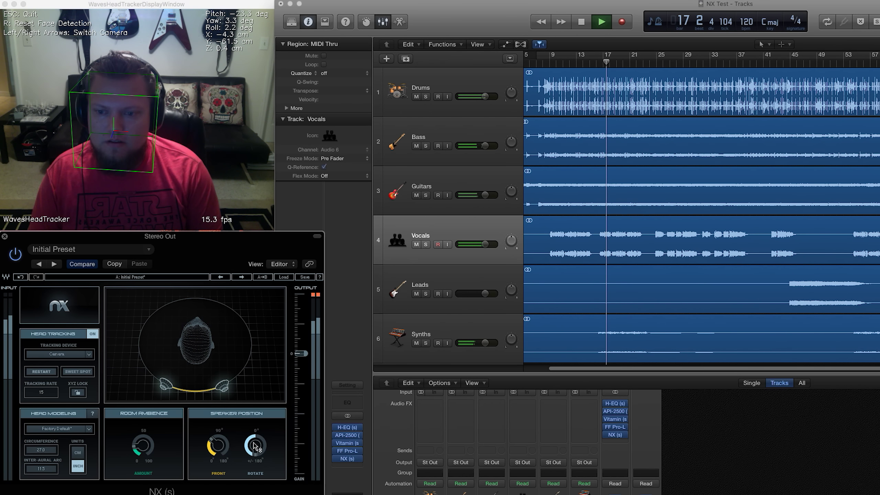
{"action": "mouse_move", "coordinate": [255, 447]}
{"action": "left_mouse_down"}
{"action": "mouse_move", "coordinate": [255, 428]}
{"action": "mouse_move", "coordinate": [254, 446]}
{"action": "mouse_move", "coordinate": [218, 438]}
{"action": "mouse_move", "coordinate": [263, 446]}
{"action": "left_mouse_up"}
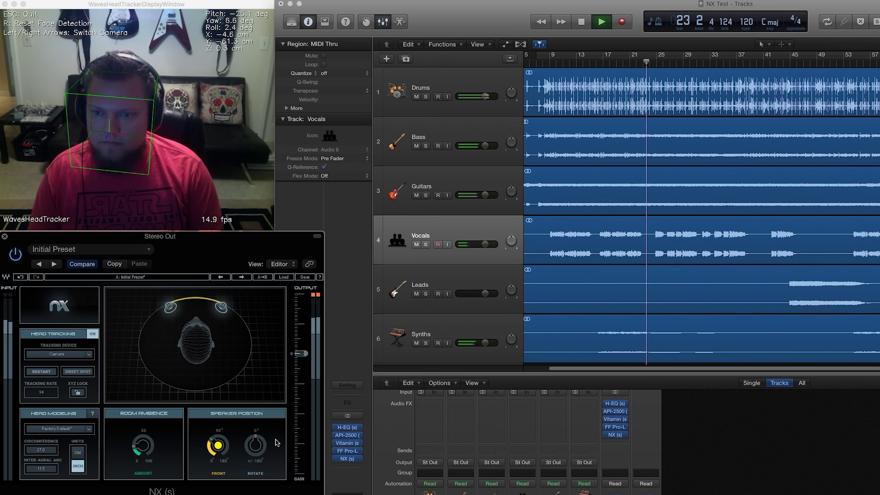
Stop playback, leaving the NX speakers rotated behind the listener's head
{"action": "key", "text": "space"}
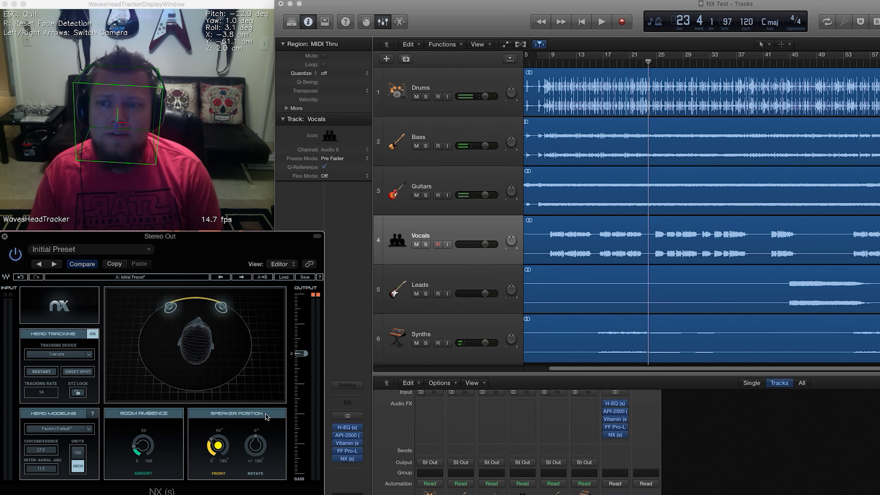